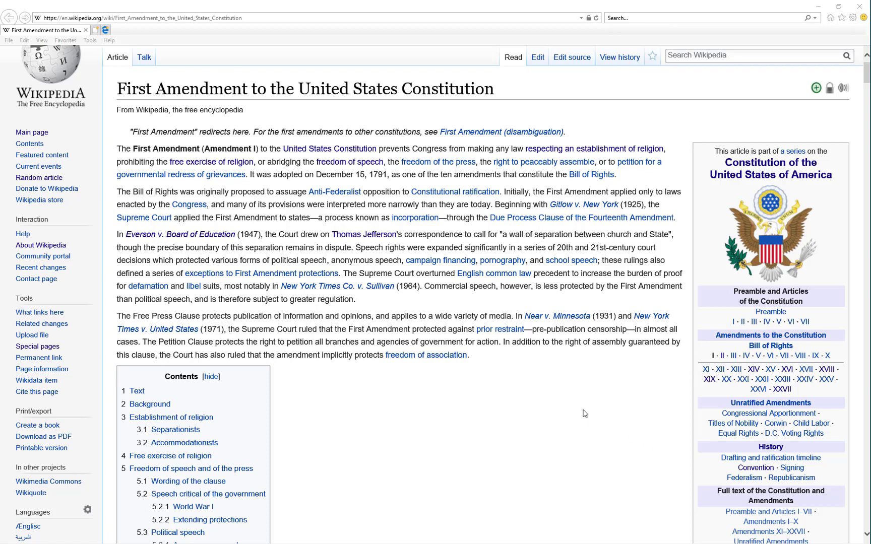
- Switch from the First Amendment Wikipedia page in Internet Explorer to SuperMemo's Noname6 collection
{"action": "key", "text": "alt+Tab"}
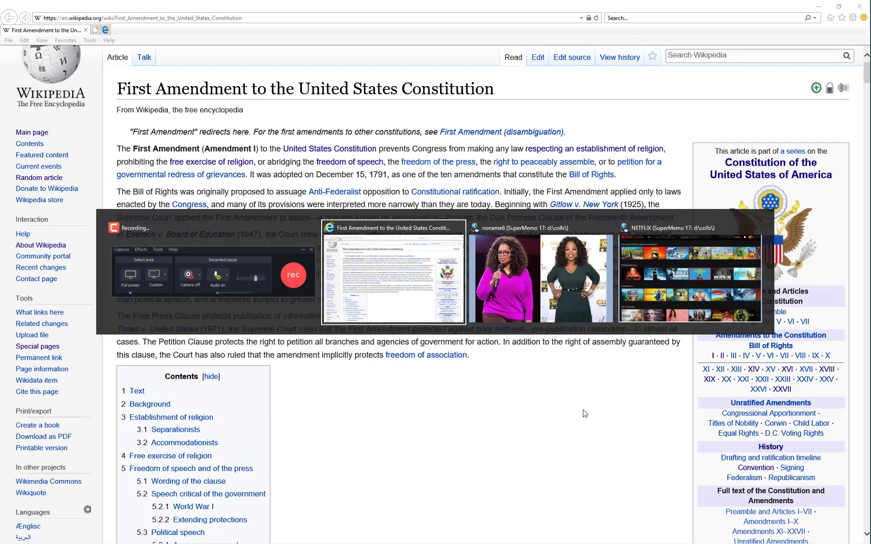
{"action": "key", "text": "alt+Tab"}
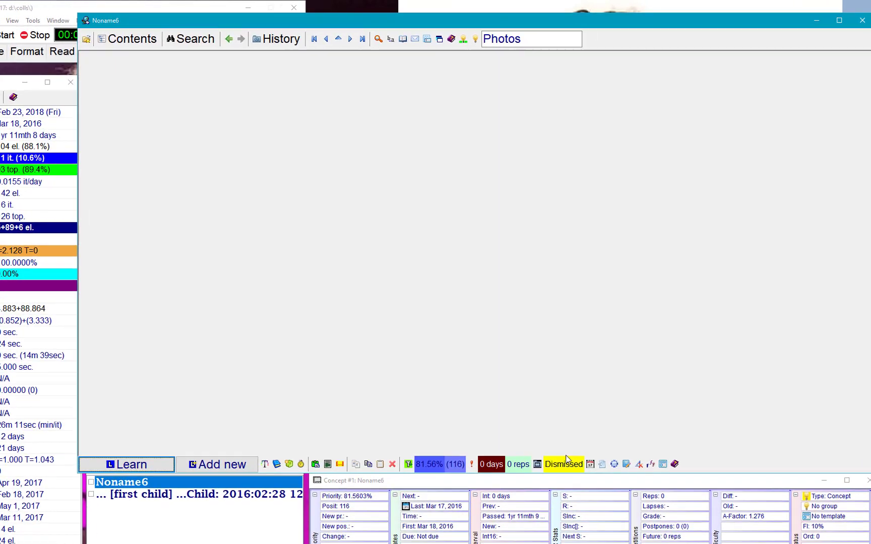
- Import the First Amendment article as topic #145 with the First_Amendment_inscription photo
{"action": "key", "text": "ctrl+shift+a"}
{"action": "key", "text": "Return"}
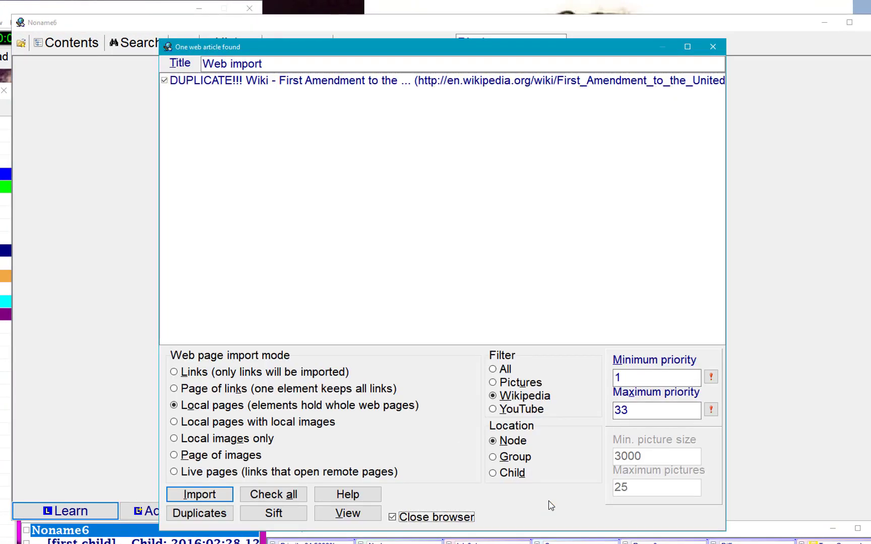
{"action": "key", "text": "ctrl+F8"}
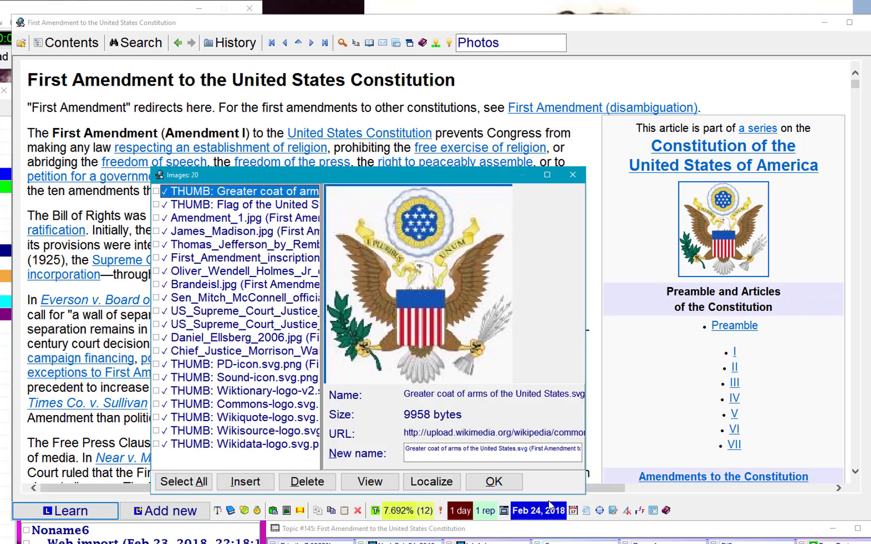
{"action": "key", "text": "Down"}
{"action": "key", "text": "Down"}
{"action": "key", "text": "Down"}
{"action": "key", "text": "Down"}
{"action": "key", "text": "Down"}
{"action": "key", "text": "Down"}
{"action": "key", "text": "Down"}
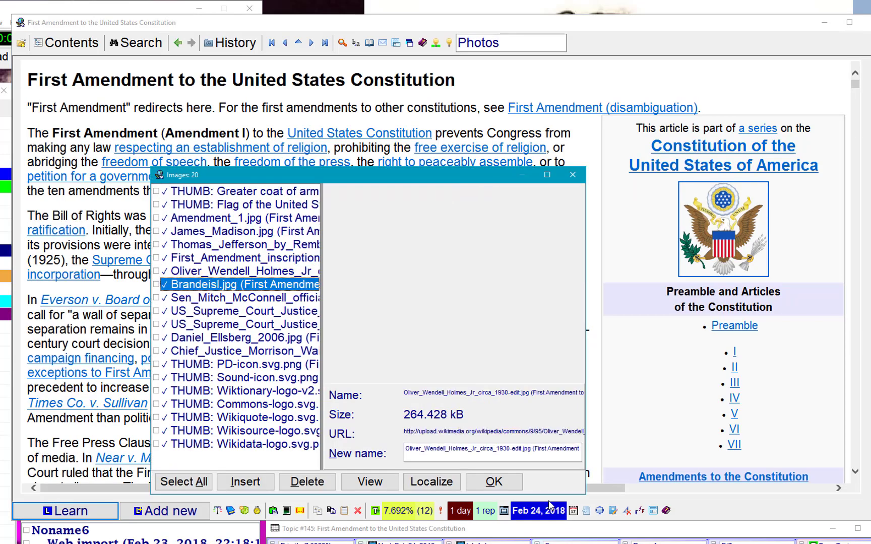
{"action": "key", "text": "Up"}
{"action": "key", "text": "Up"}
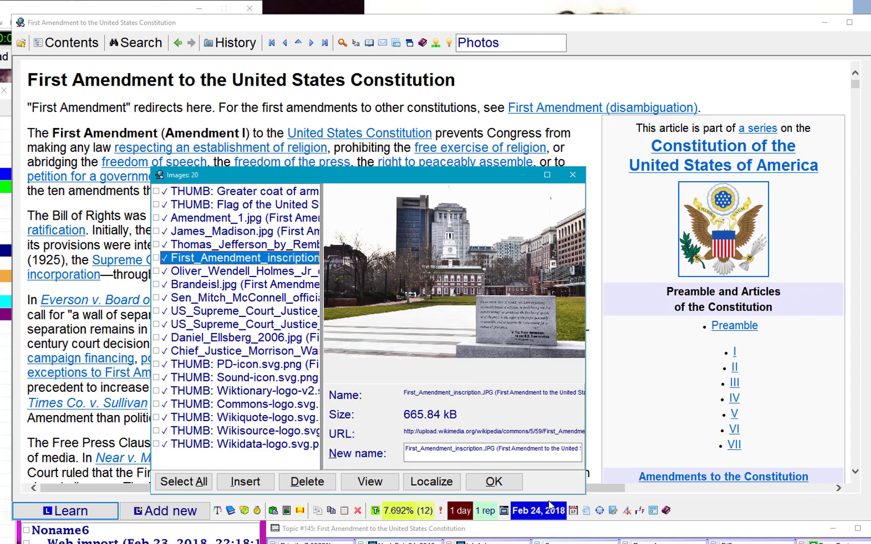
{"action": "key", "text": "Return"}
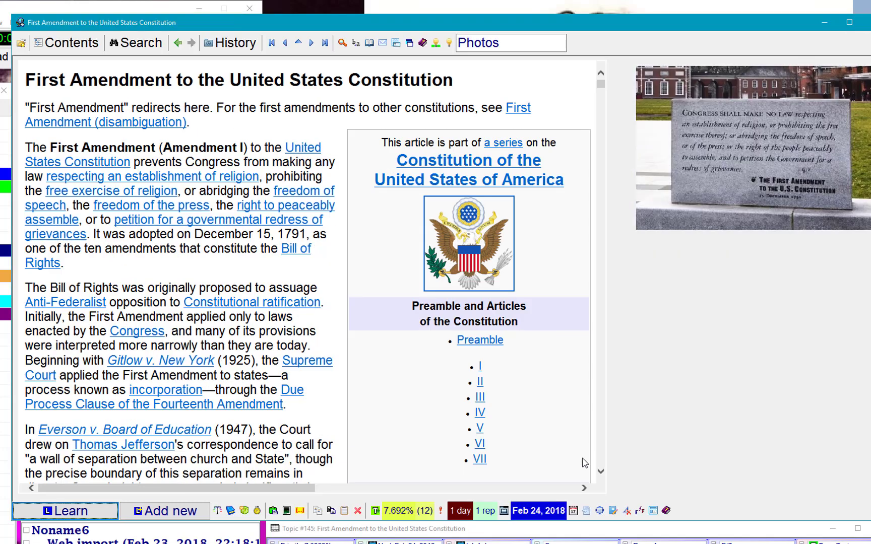
- Extract the article's opening paragraph into new topic #146 and go to it
{"action": "left_click", "coordinate": [122, 147]}
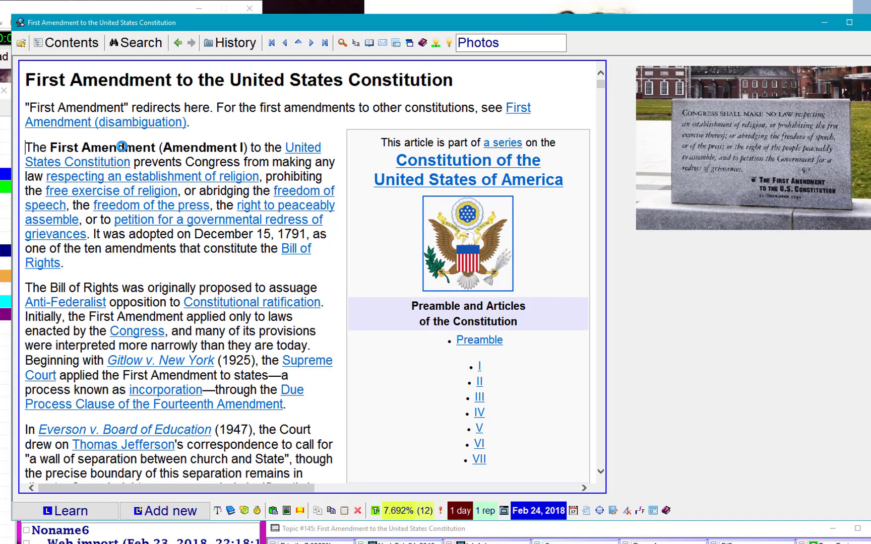
{"action": "key", "text": "shift+Down"}
{"action": "key", "text": "shift+Down"}
{"action": "key", "text": "shift+Down"}
{"action": "key", "text": "shift+Down"}
{"action": "key", "text": "shift+Down"}
{"action": "key", "text": "shift+Down"}
{"action": "key", "text": "shift+Down"}
{"action": "key", "text": "shift+Down"}
{"action": "key", "text": "shift+End"}
{"action": "key", "text": "shift+Left"}
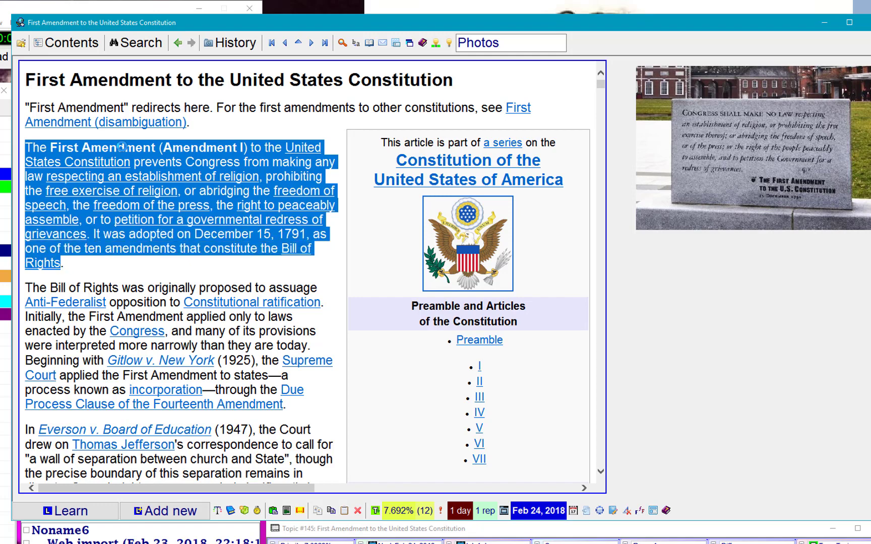
{"action": "key", "text": "alt+x"}
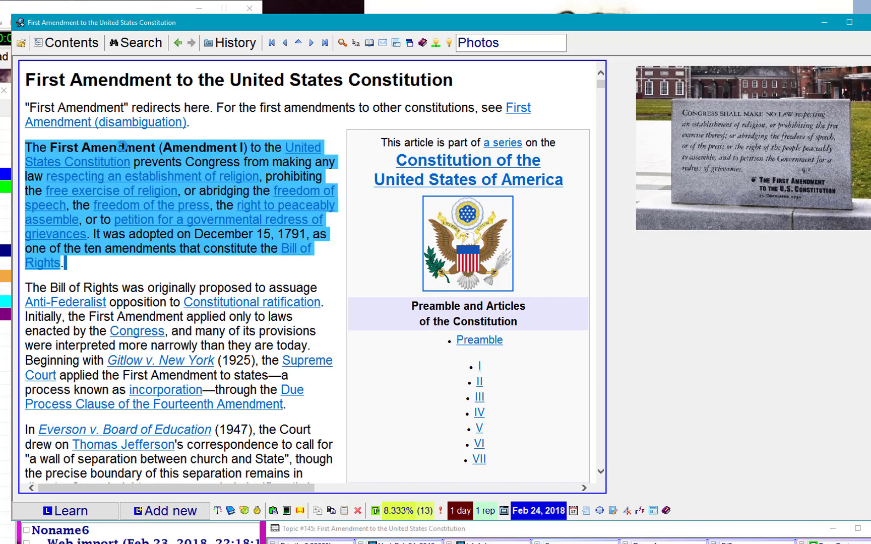
{"action": "key", "text": "ctrl+Down"}
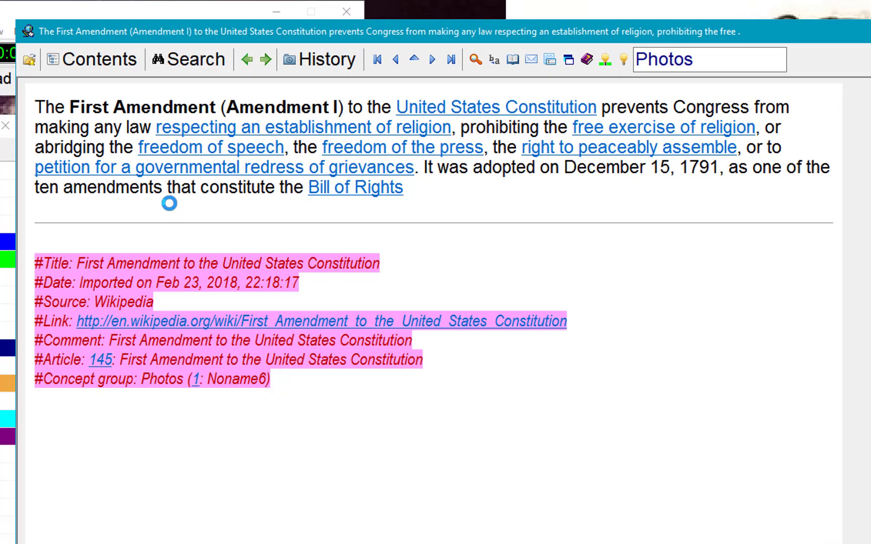
- Move the year 1791 from the adoption sentence to replace 'Amendment I' in the parentheses
{"action": "key", "text": "Return"}
{"action": "key", "text": "Down"}
{"action": "key", "text": "Down"}
{"action": "key", "text": "Down"}
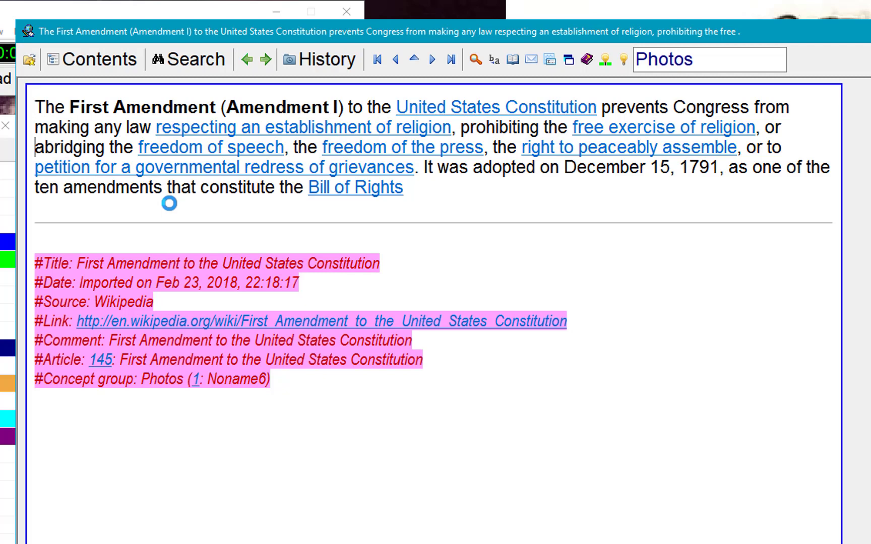
{"action": "key", "text": "ctrl+Right"}
{"action": "key", "text": "ctrl+Right"}
{"action": "key", "text": "ctrl+Right"}
{"action": "key", "text": "ctrl+Right"}
{"action": "key", "text": "ctrl+Right"}
{"action": "key", "text": "ctrl+Right"}
{"action": "key", "text": "ctrl+Right"}
{"action": "key", "text": "ctrl+Right"}
{"action": "key", "text": "ctrl+Right"}
{"action": "key", "text": "ctrl+Right"}
{"action": "key", "text": "ctrl+Right"}
{"action": "key", "text": "ctrl+shift+Right"}
{"action": "key", "text": "ctrl+c"}
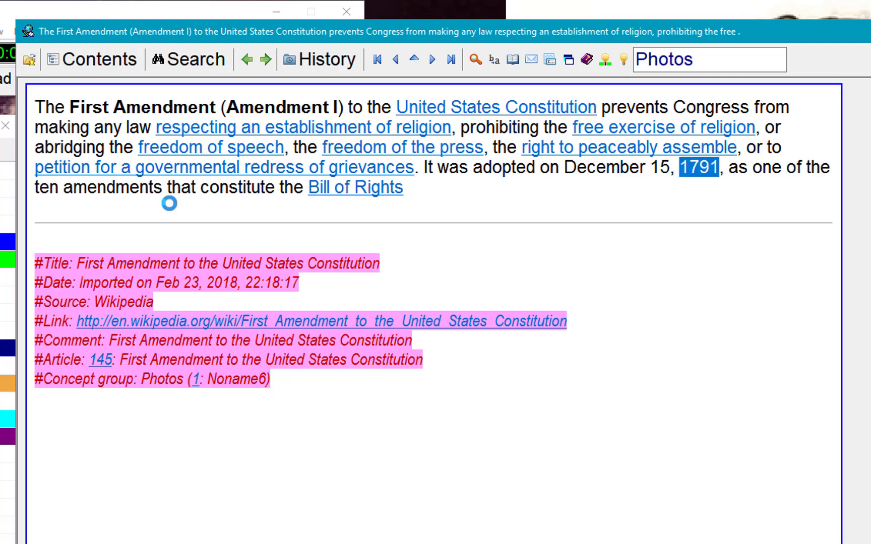
{"action": "key", "text": "Delete"}
{"action": "key", "text": "ctrl+Home"}
{"action": "key", "text": "ctrl+Right"}
{"action": "key", "text": "ctrl+Right"}
{"action": "key", "text": "ctrl+Right"}
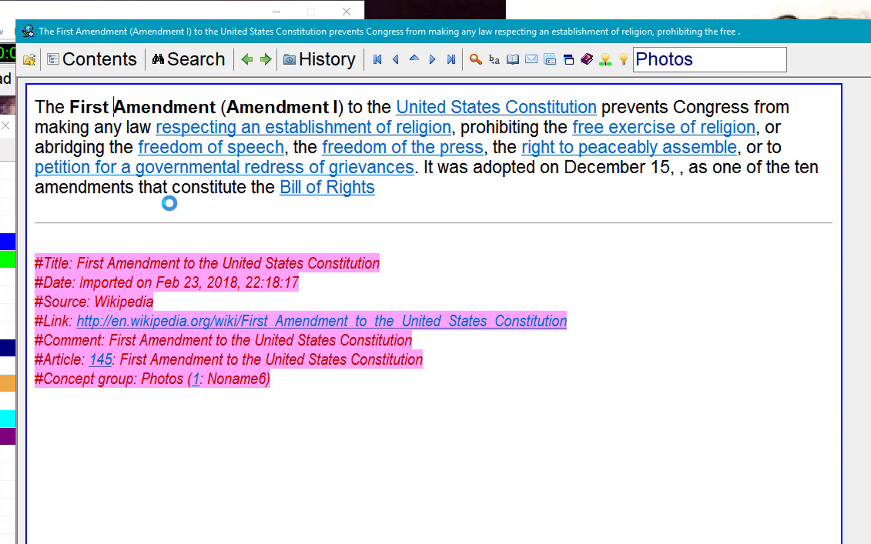
{"action": "key", "text": "Right"}
{"action": "key", "text": "ctrl+shift+Right"}
{"action": "key", "text": "shift+Right"}
{"action": "key", "text": "ctrl+v"}
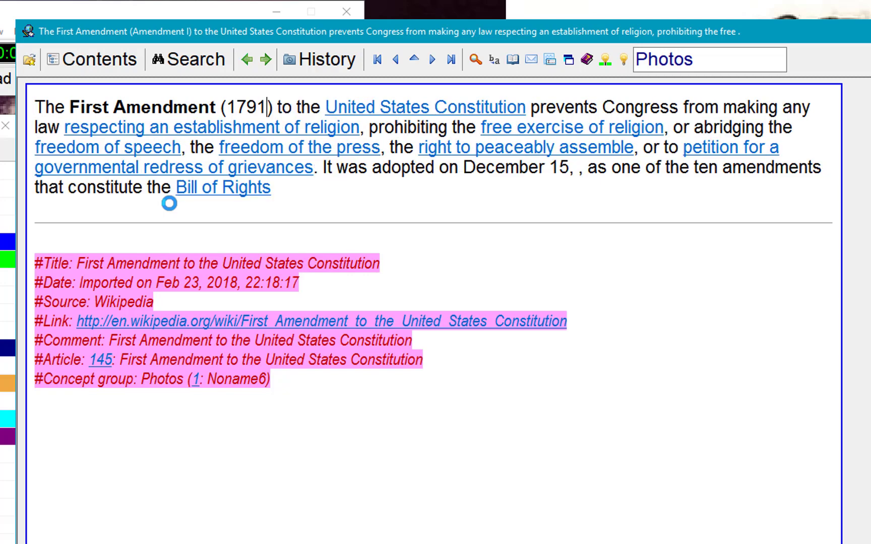
- Delete the adoption and Bill of Rights sentence following 'grievances'
{"action": "key", "text": "Down"}
{"action": "key", "text": "Down"}
{"action": "key", "text": "Down"}
{"action": "key", "text": "ctrl+Right"}
{"action": "key", "text": "ctrl+shift+End"}
{"action": "key", "text": "Delete"}
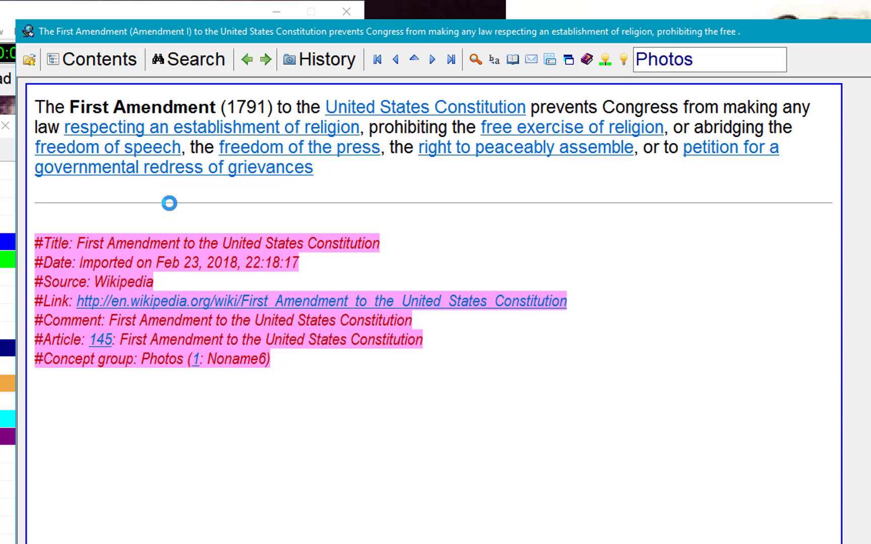
- Replace 'United States' with 'US' before 'Constitution'
{"action": "key", "text": "ctrl+Home"}
{"action": "key", "text": "ctrl+Right"}
{"action": "key", "text": "ctrl+Right"}
{"action": "key", "text": "ctrl+Right"}
{"action": "key", "text": "ctrl+Right"}
{"action": "key", "text": "ctrl+Right"}
{"action": "key", "text": "ctrl+Right"}
{"action": "key", "text": "ctrl+shift+Right"}
{"action": "key", "text": "ctrl+shift+Right"}
{"action": "key", "text": "shift+Left"}
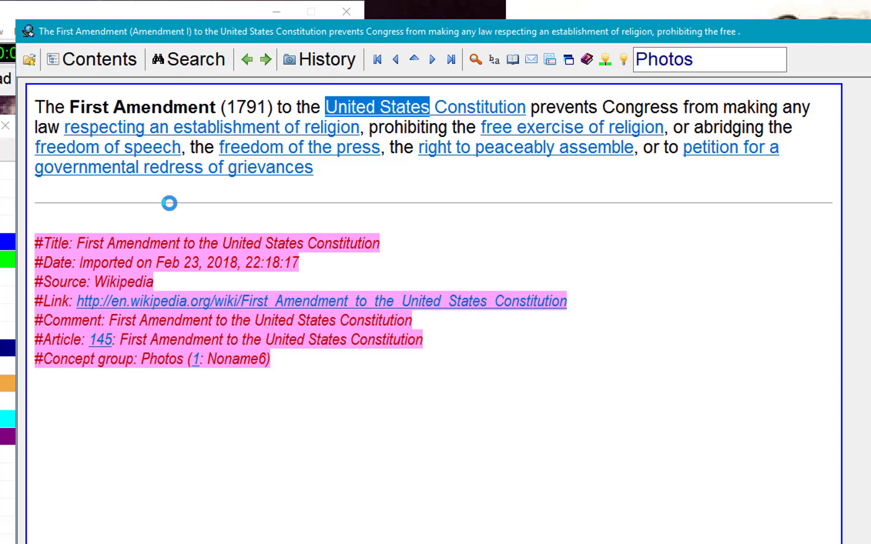
{"action": "type", "text": "US"}
{"action": "key", "text": "ctrl+Right"}
{"action": "key", "text": "ctrl+Right"}
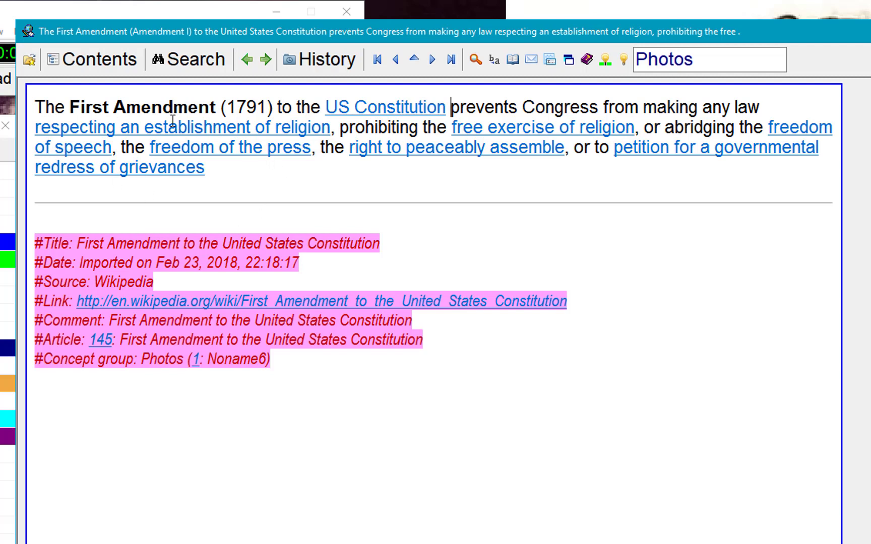
- Insert an opening brace before 'respecting' and delete the 'or' before 'abridging'
{"action": "left_click", "coordinate": [268, 107]}
{"action": "key", "text": "Home"}
{"action": "key", "text": "Down"}
{"action": "type", "text": "{"}
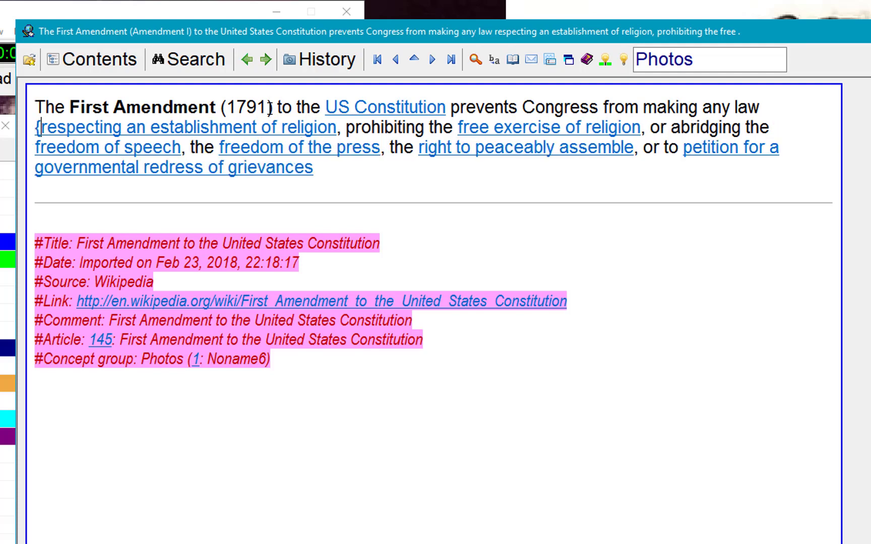
{"action": "key", "text": "ctrl+Right"}
{"action": "key", "text": "ctrl+Right"}
{"action": "key", "text": "ctrl+Right"}
{"action": "key", "text": "ctrl+Right"}
{"action": "key", "text": "ctrl+Right"}
{"action": "key", "text": "ctrl+Right"}
{"action": "key", "text": "ctrl+Right"}
{"action": "key", "text": "ctrl+Right"}
{"action": "key", "text": "ctrl+Right"}
{"action": "key", "text": "ctrl+Right"}
{"action": "key", "text": "ctrl+Right"}
{"action": "key", "text": "ctrl+shift+Right"}
{"action": "key", "text": "Delete"}
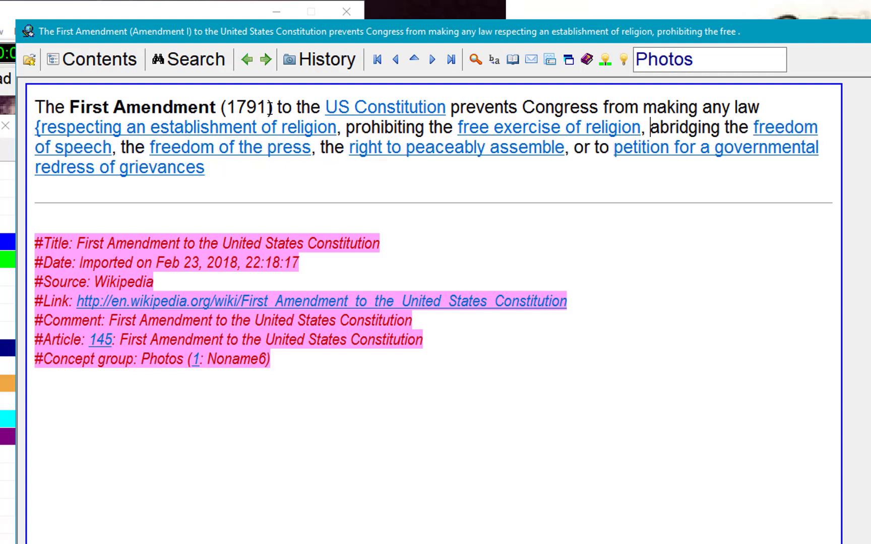
- Insert 'abridging' before the press clause and the peaceable assembly clause
{"action": "key", "text": "Home"}
{"action": "key", "text": "End"}
{"action": "key", "text": "ctrl+Left"}
{"action": "key", "text": "ctrl+Left"}
{"action": "key", "text": "ctrl+shift+Left"}
{"action": "key", "text": "ctrl+c"}
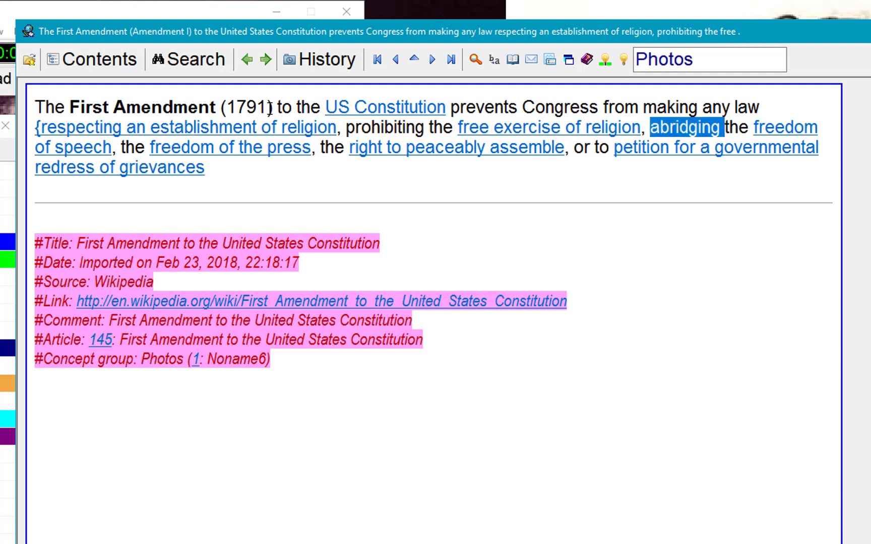
{"action": "key", "text": "Home"}
{"action": "key", "text": "Down"}
{"action": "key", "text": "ctrl+Right"}
{"action": "key", "text": "ctrl+Right"}
{"action": "key", "text": "ctrl+Right"}
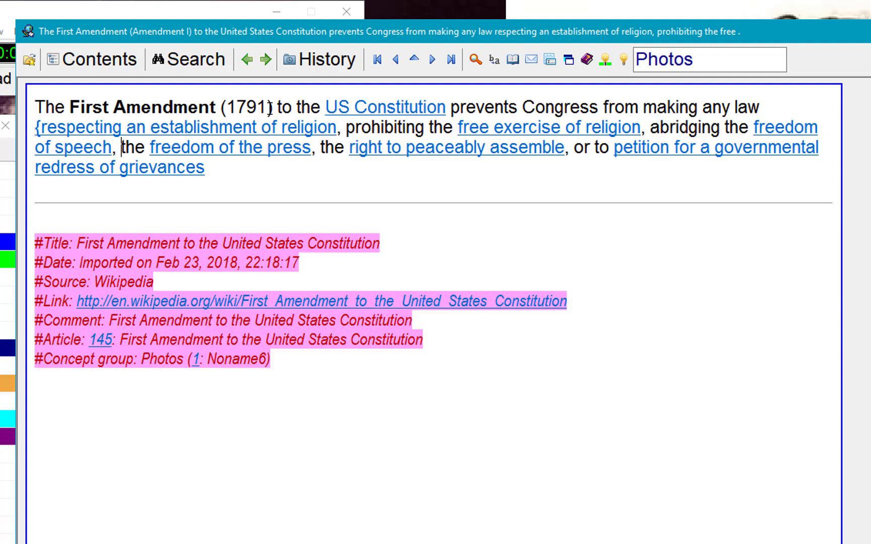
{"action": "key", "text": "ctrl+v"}
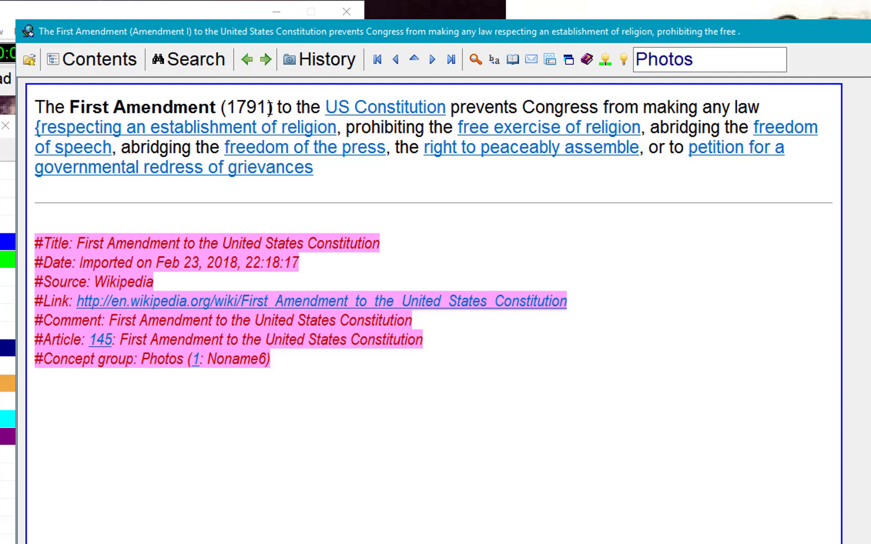
{"action": "key", "text": "ctrl+Right"}
{"action": "key", "text": "ctrl+Right"}
{"action": "key", "text": "ctrl+Right"}
{"action": "key", "text": "ctrl+Right"}
{"action": "key", "text": "ctrl+Right"}
{"action": "key", "text": "ctrl+Right"}
{"action": "key", "text": "ctrl+v"}
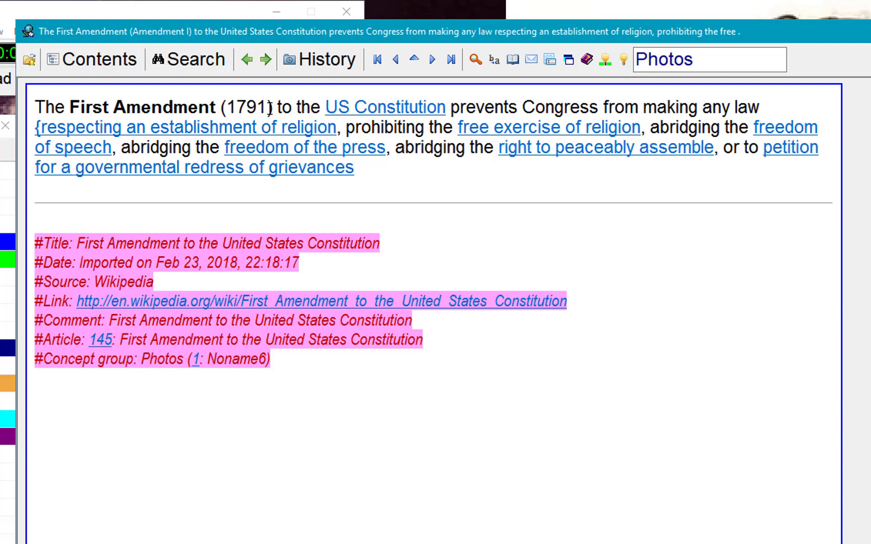
- Replace 'or to' before 'petition' with 'abridging the right to'
{"action": "key", "text": "End"}
{"action": "key", "text": "ctrl+Left"}
{"action": "key", "text": "ctrl+Left"}
{"action": "key", "text": "ctrl+Left"}
{"action": "key", "text": "ctrl+shift+Right"}
{"action": "key", "text": "Left"}
{"action": "key", "text": "ctrl+Left"}
{"action": "key", "text": "ctrl+Left"}
{"action": "key", "text": "ctrl+Left"}
{"action": "key", "text": "Right"}
{"action": "key", "text": "Right"}
{"action": "key", "text": "ctrl+shift+Left"}
{"action": "key", "text": "ctrl+shift+Left"}
{"action": "key", "text": "ctrl+shift+Left"}
{"action": "key", "text": "ctrl+shift+Left"}
{"action": "key", "text": "ctrl+c"}
{"action": "key", "text": "End"}
{"action": "key", "text": "ctrl+Left"}
{"action": "key", "text": "Left"}
{"action": "key", "text": "ctrl+shift+Left"}
{"action": "key", "text": "ctrl+shift+Left"}
{"action": "key", "text": "ctrl+v"}
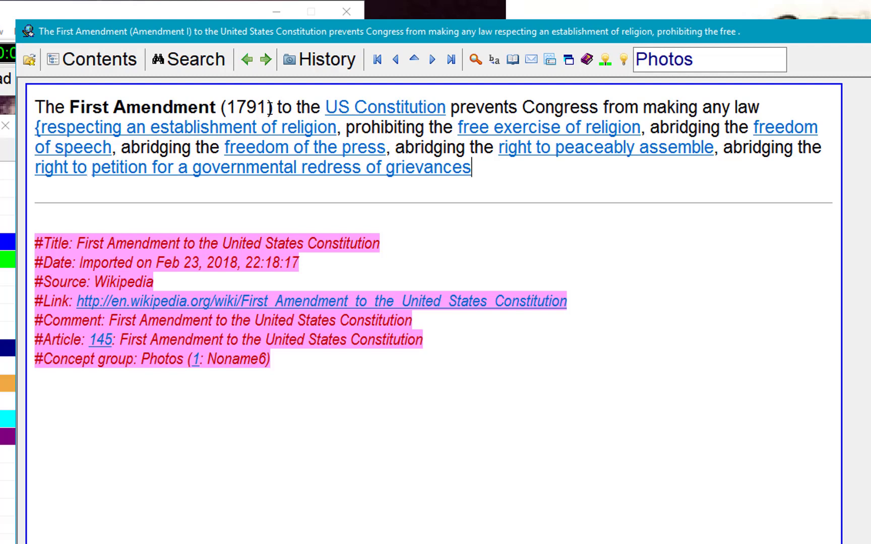
- Add the closing brace after 'grievances' and slashes before 'prohibiting' and after 'religion'
{"action": "type", "text": "}"}
{"action": "left_click", "coordinate": [347, 131]}
{"action": "key", "text": "shift+Left"}
{"action": "key", "text": "shift+Left"}
{"action": "type", "text": "/"}
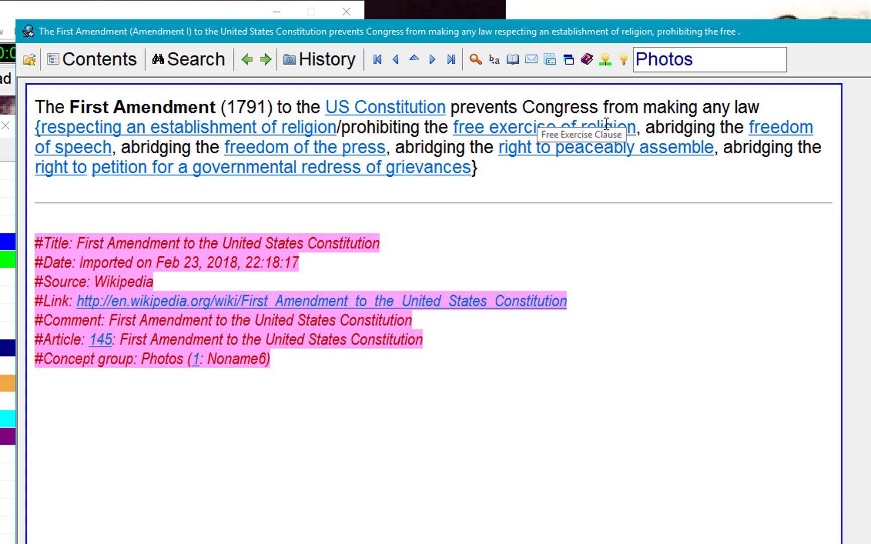
{"action": "left_click", "coordinate": [653, 132]}
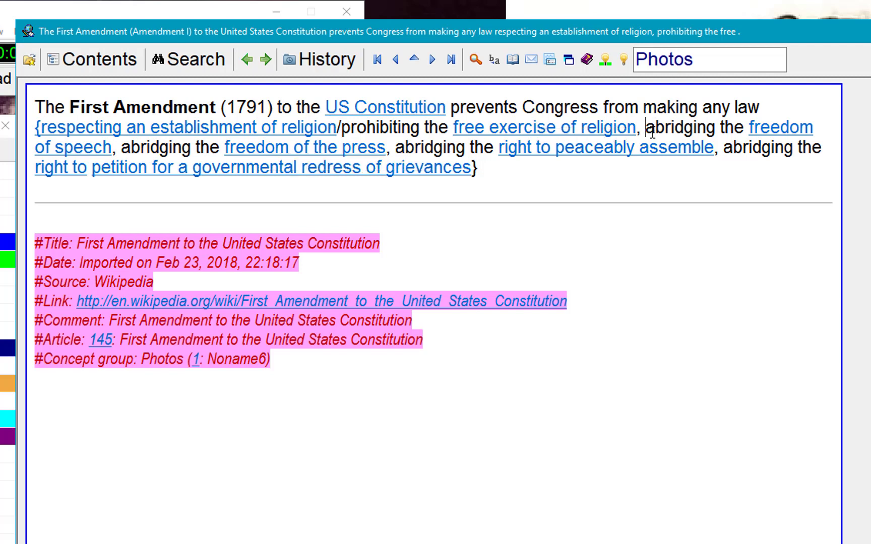
{"action": "key", "text": "shift+Left"}
{"action": "key", "text": "shift+Left"}
{"action": "type", "text": "/"}
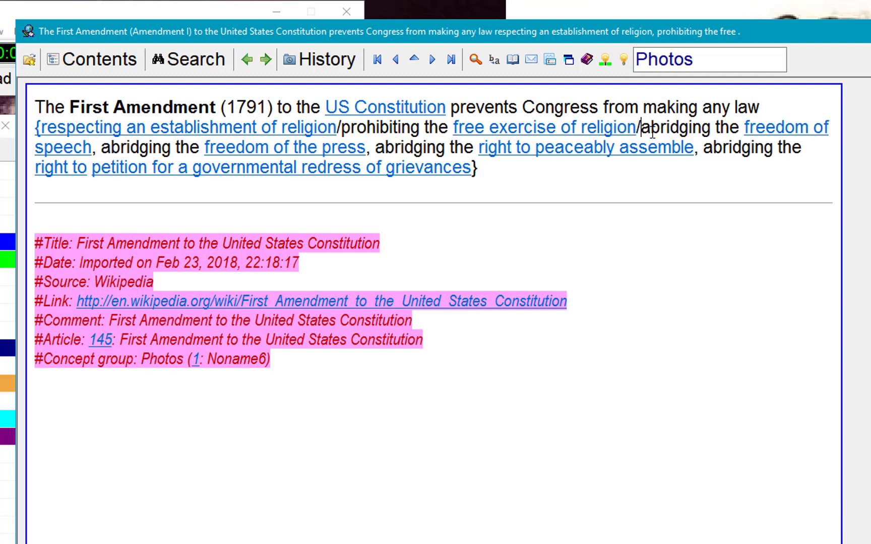
- Replace the commas after 'speech', 'press' and 'assemble' with slashes
{"action": "key", "text": "Home"}
{"action": "key", "text": "Down"}
{"action": "key", "text": "ctrl+Right"}
{"action": "key", "text": "shift+Right"}
{"action": "key", "text": "shift+Right"}
{"action": "type", "text": "/"}
{"action": "key", "text": "ctrl+Right"}
{"action": "key", "text": "ctrl+Right"}
{"action": "key", "text": "ctrl+Right"}
{"action": "key", "text": "ctrl+Right"}
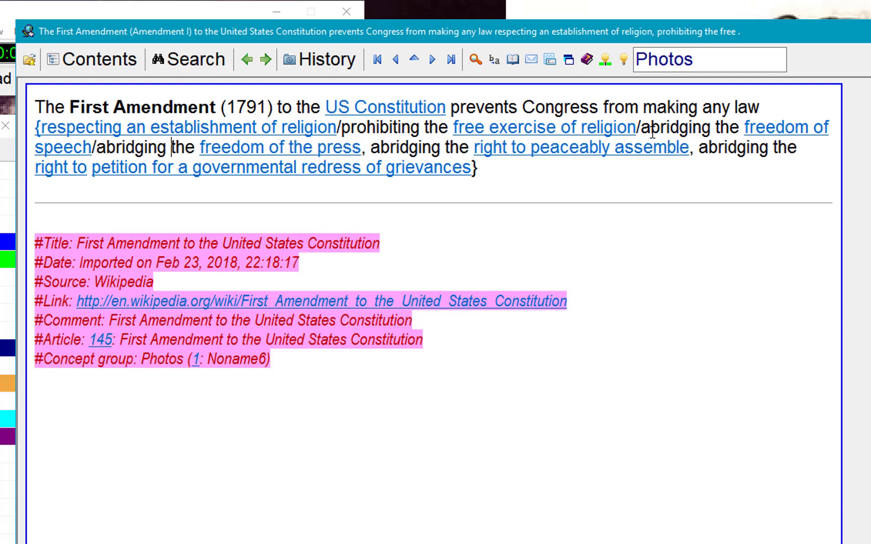
{"action": "key", "text": "ctrl+Right"}
{"action": "key", "text": "ctrl+Right"}
{"action": "key", "text": "shift+Right"}
{"action": "key", "text": "shift+Right"}
{"action": "type", "text": "/"}
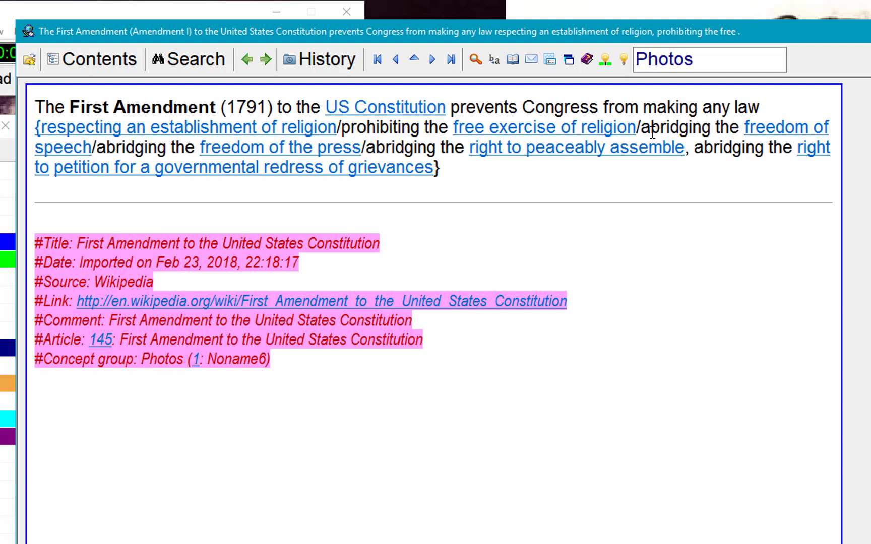
{"action": "key", "text": "End"}
{"action": "key", "text": "ctrl+Left"}
{"action": "key", "text": "ctrl+Left"}
{"action": "key", "text": "ctrl+Left"}
{"action": "key", "text": "shift+Left"}
{"action": "key", "text": "shift+Left"}
{"action": "type", "text": "/"}
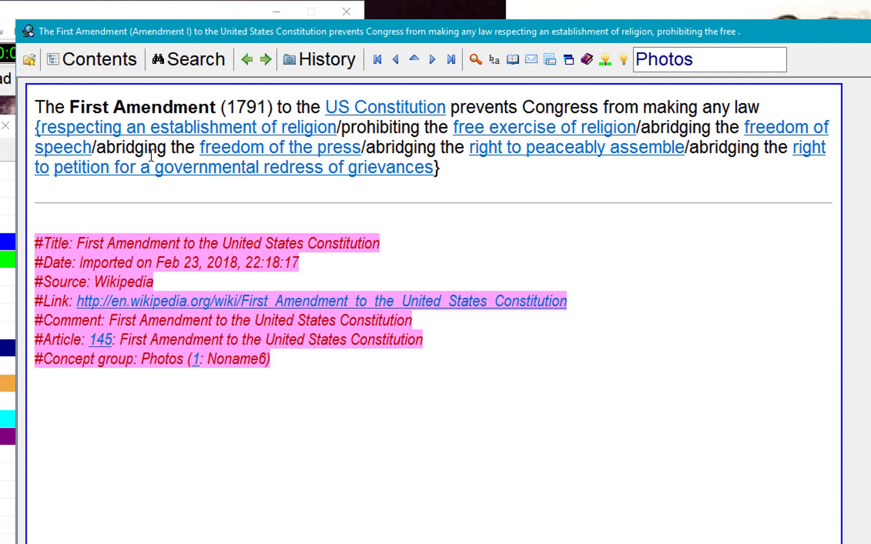
{"action": "left_click", "coordinate": [110, 104]}
- Cloze the word 'First' so the item reads 'The [...] Amendment (1791)…', and open it
{"action": "key", "text": "ctrl+shift+Left"}
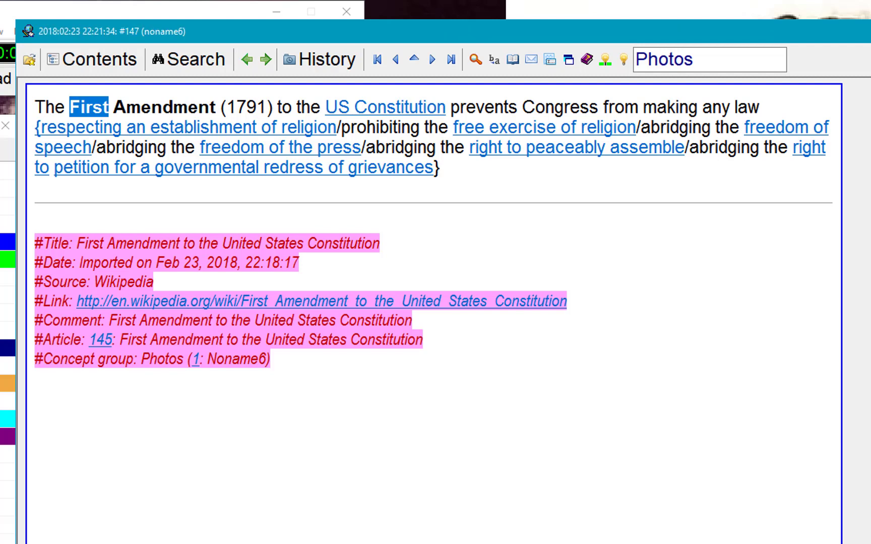
{"action": "key", "text": "alt+z"}
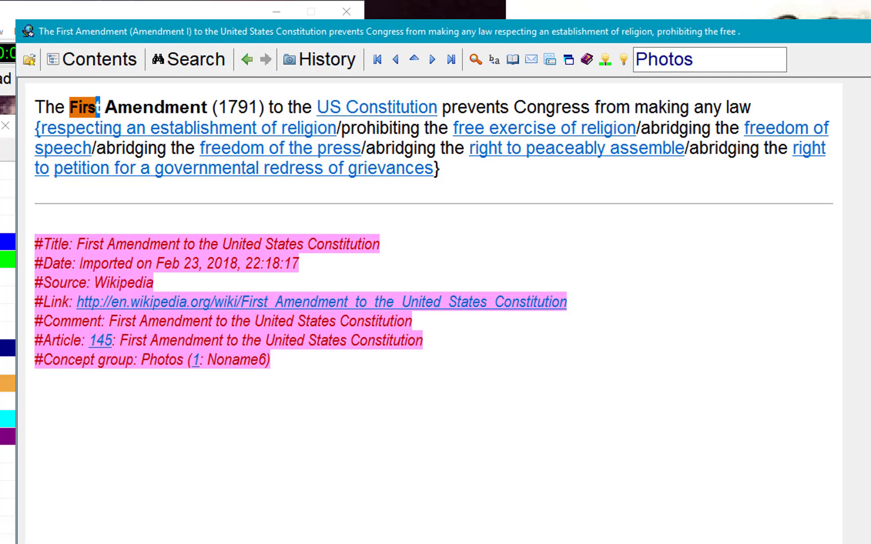
{"action": "key", "text": "alt+Left"}
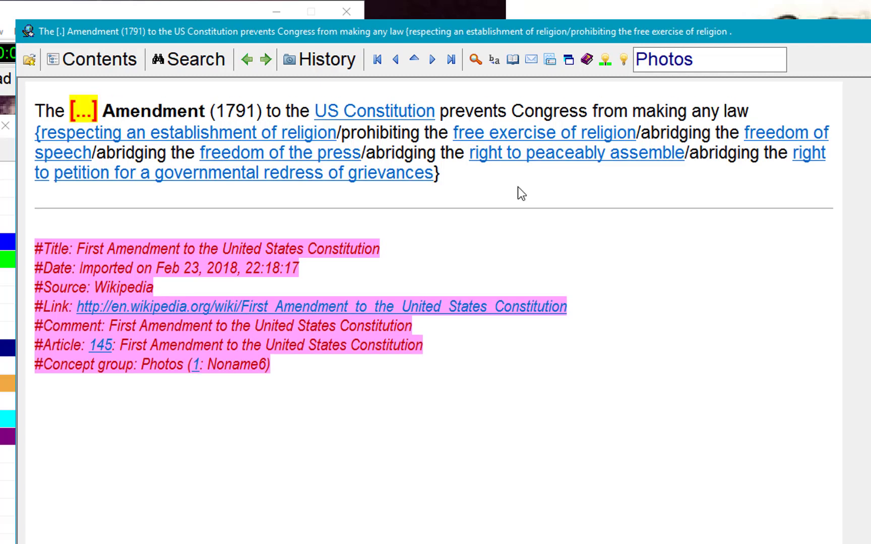
- Decompose the cloze into one item per clause via Reading > Decompose
{"action": "right_click", "coordinate": [526, 174]}
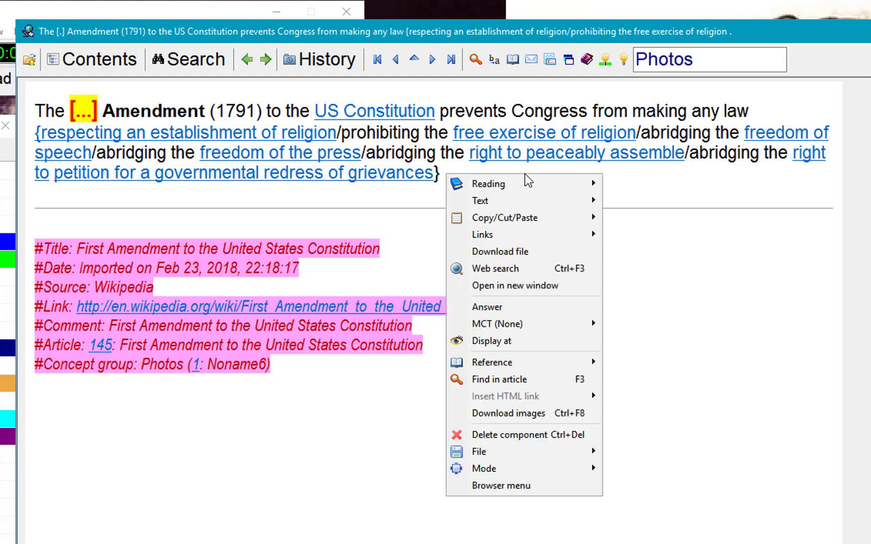
{"action": "mouse_move", "coordinate": [524, 184]}
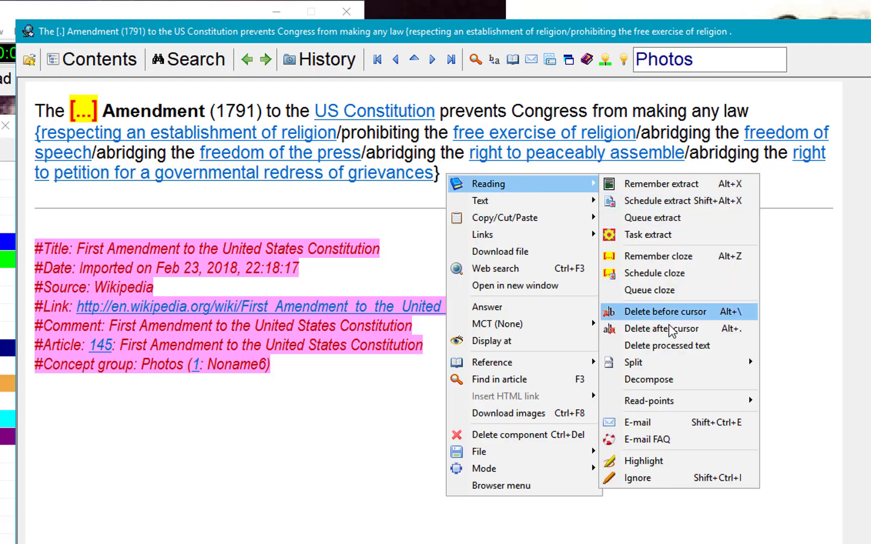
{"action": "left_click", "coordinate": [672, 383]}
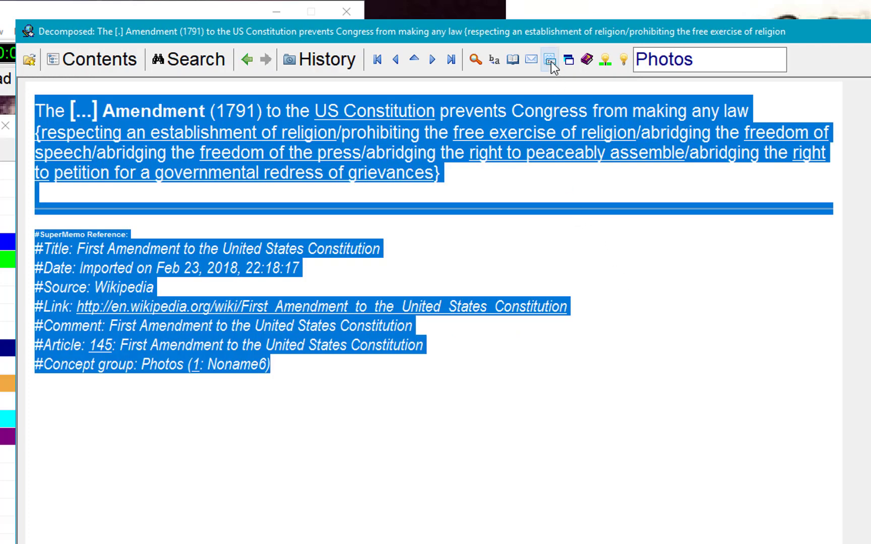
- Run Done! from the Commander to retire the original cloze element
{"action": "left_click", "coordinate": [551, 62]}
{"action": "type", "text": "don"}
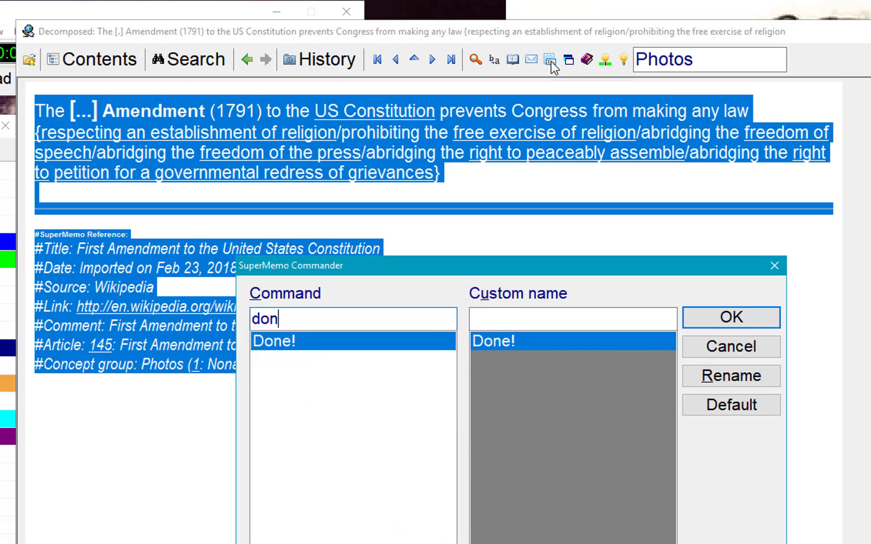
{"action": "key", "text": "Return"}
{"action": "key", "text": "Return"}
{"action": "key", "text": "Return"}
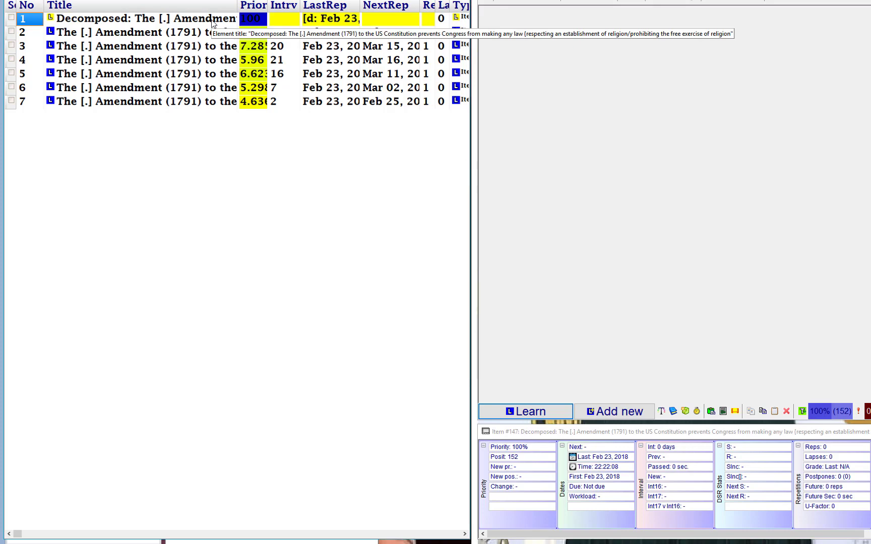
- Preview the decomposed cloze items in browser rows 2 to 7, ending at item #153
{"action": "left_click", "coordinate": [197, 35]}
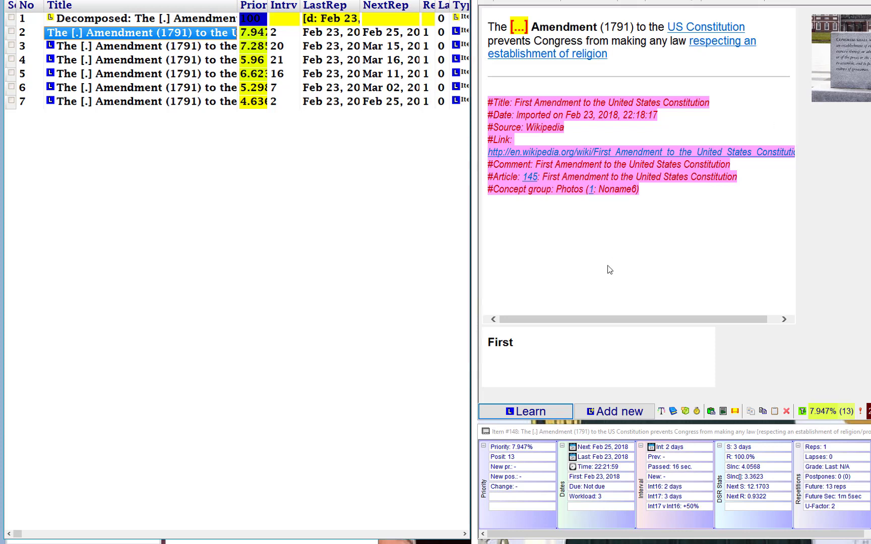
{"action": "left_click", "coordinate": [172, 49]}
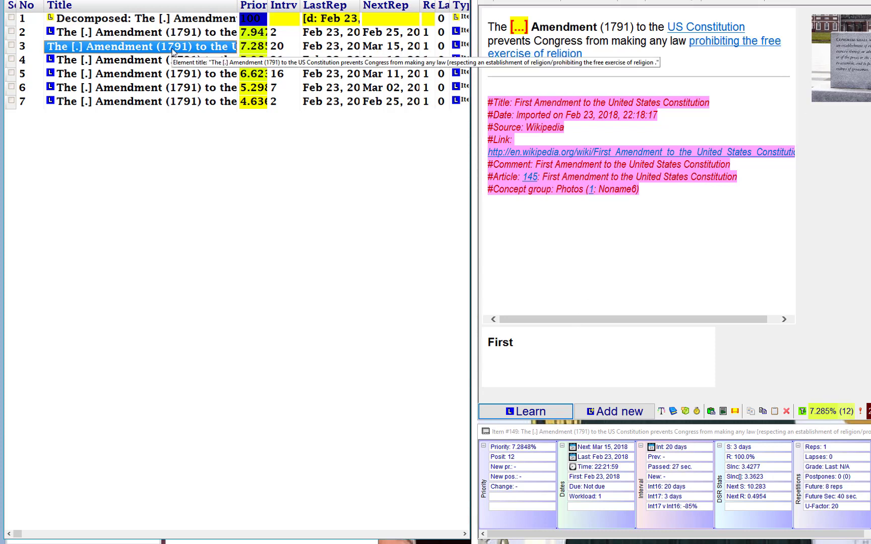
{"action": "key", "text": "Down"}
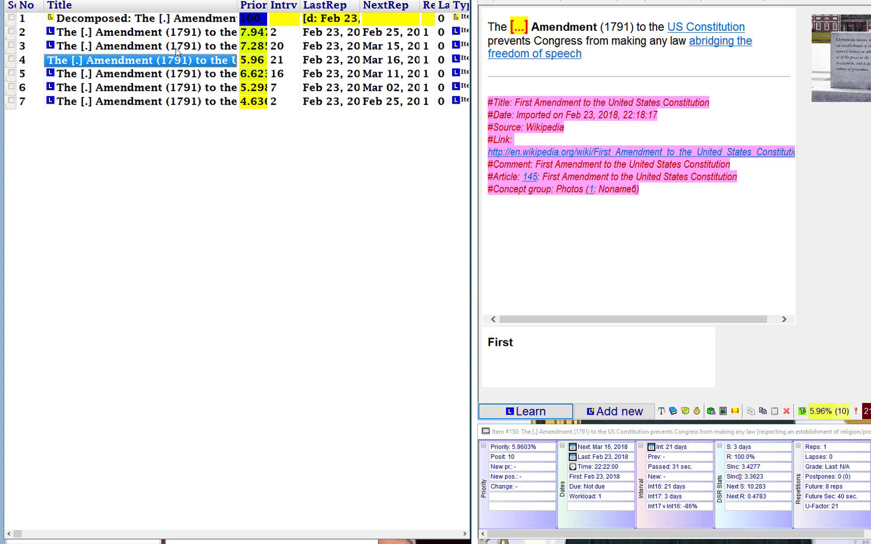
{"action": "key", "text": "Down"}
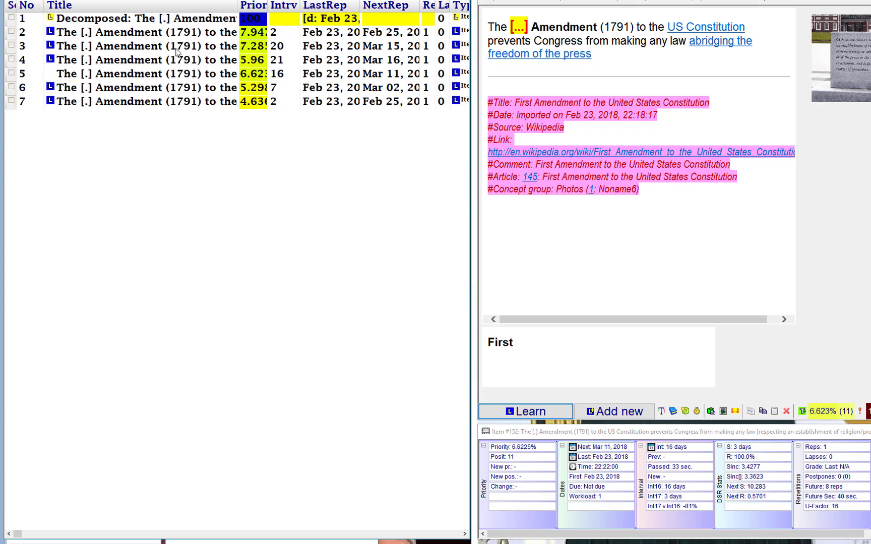
{"action": "key", "text": "Down"}
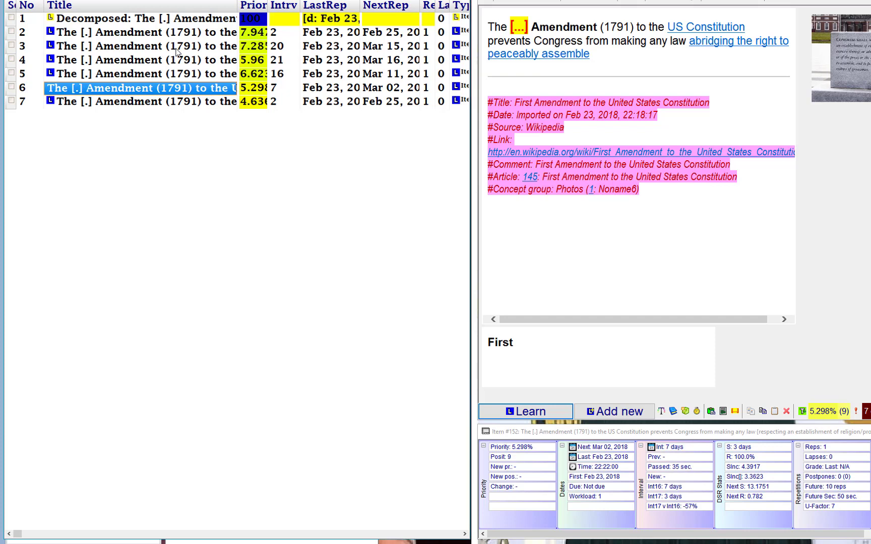
{"action": "key", "text": "Down"}
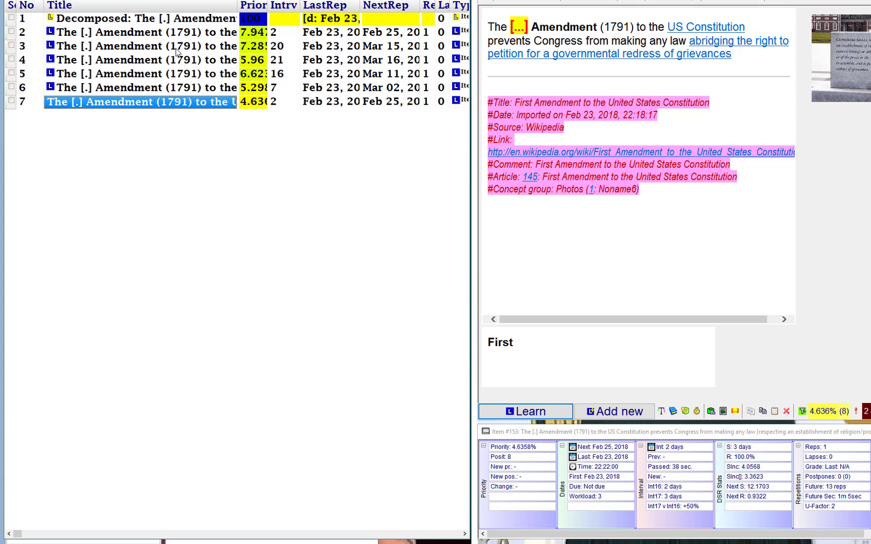
- Reverse-sort the items by NextRep, close the browser, and view the 240.jpg inscription photo
{"action": "left_click", "coordinate": [384, 5]}
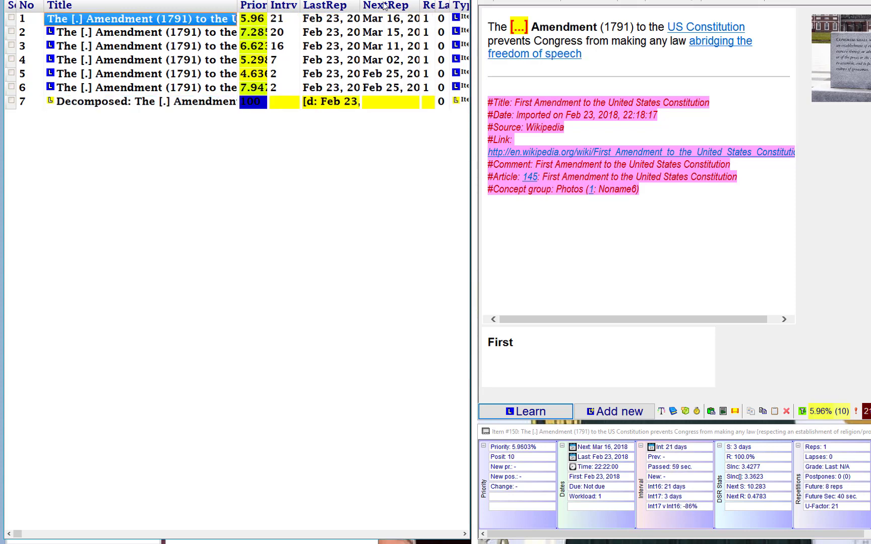
{"action": "left_click", "coordinate": [384, 5]}
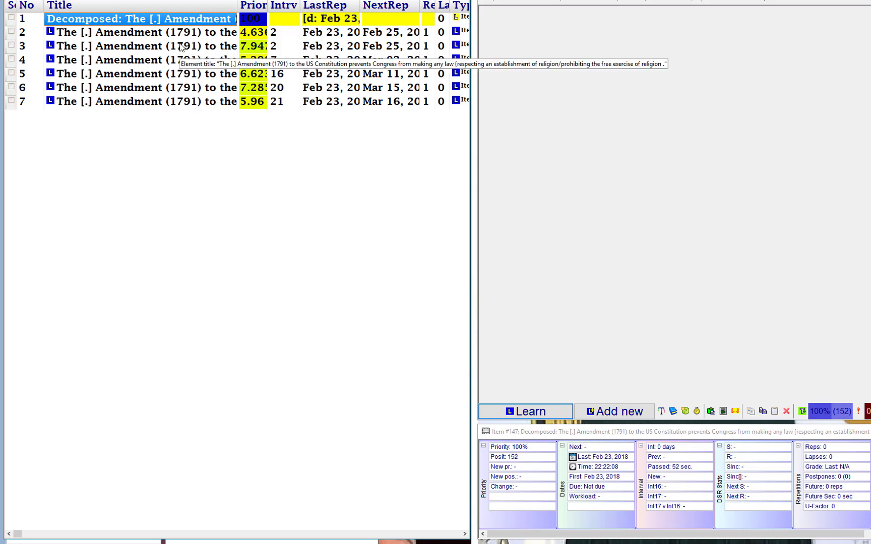
{"action": "key", "text": "Escape"}
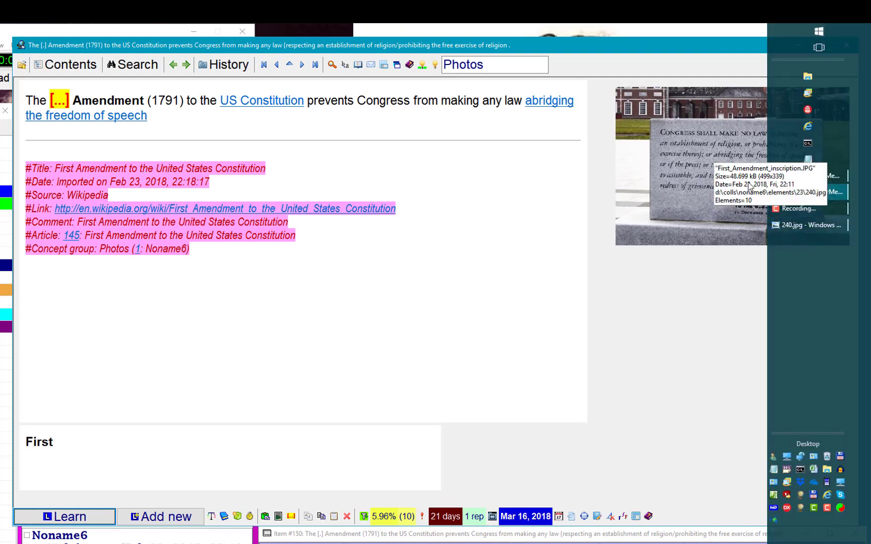
{"action": "left_click", "coordinate": [785, 227]}
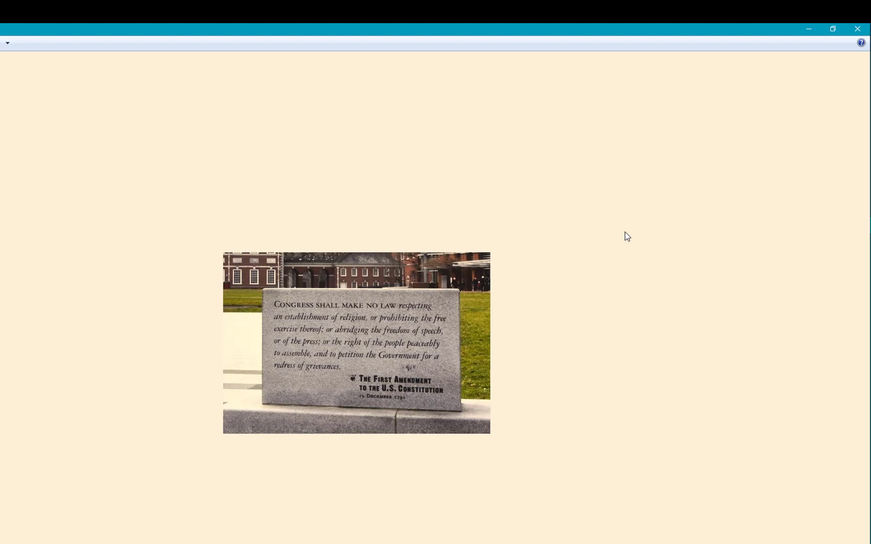